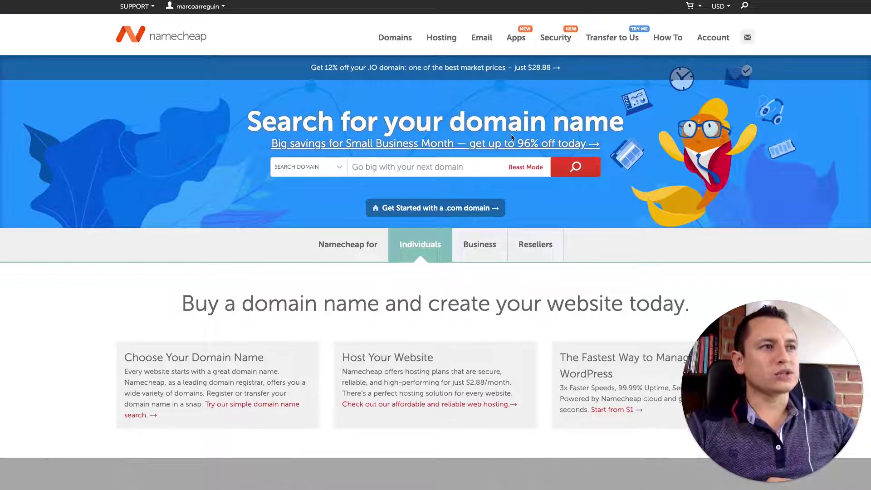
Search for the domain name mirestauranteweb on Namecheap
click(448, 168)
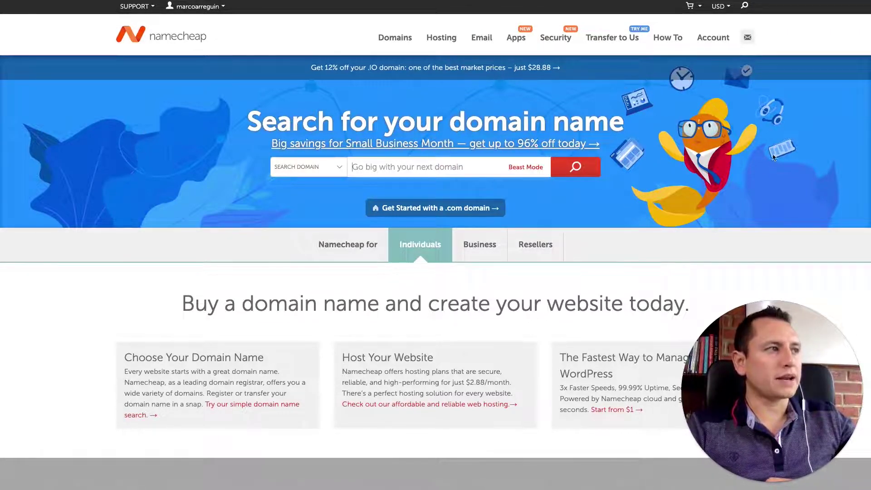
scroll(456, 189, down, 1)
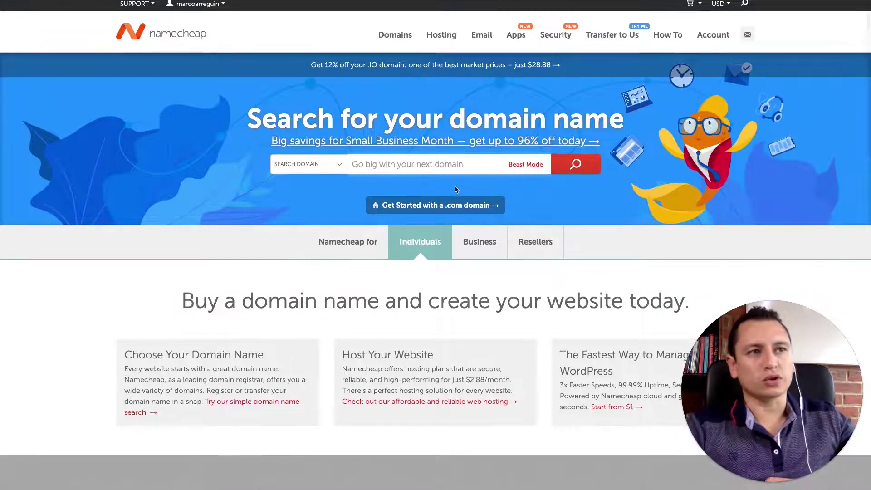
scroll(456, 189, up, 1)
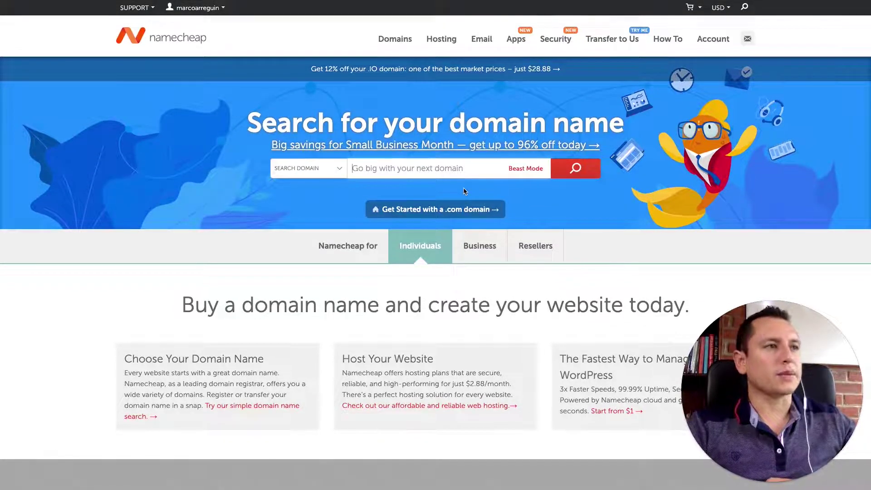
click(450, 170)
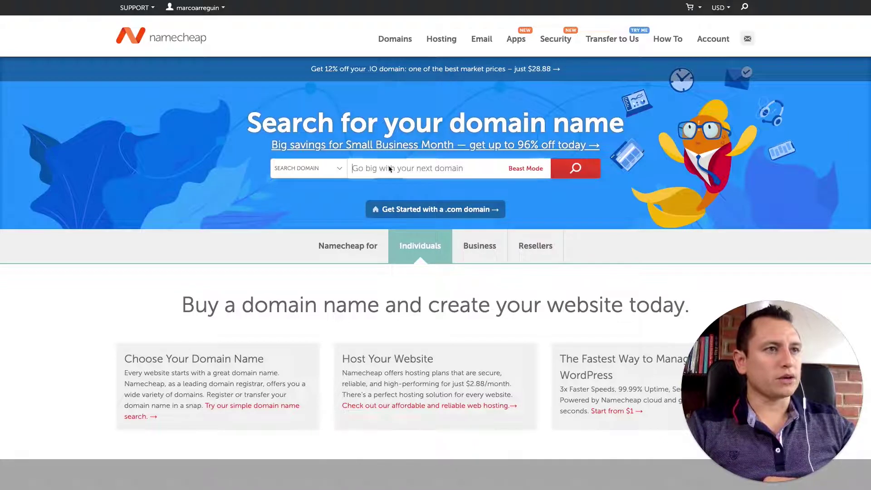
click(402, 167)
text(mirestaurante.web)
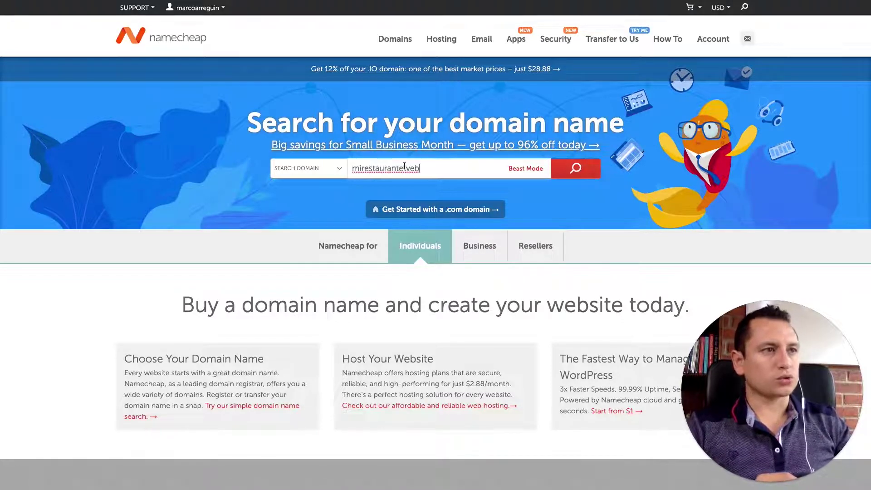
click(583, 169)
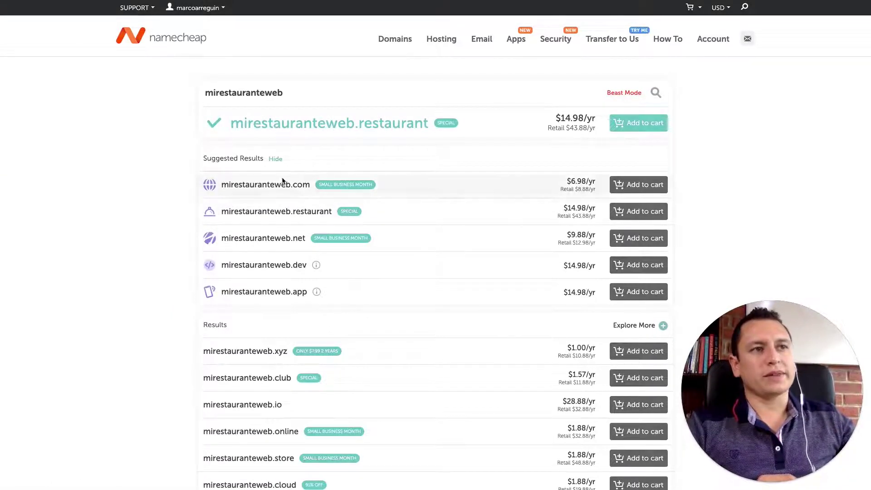
Refine the domain search to mirestauranteweb.com
click(294, 90)
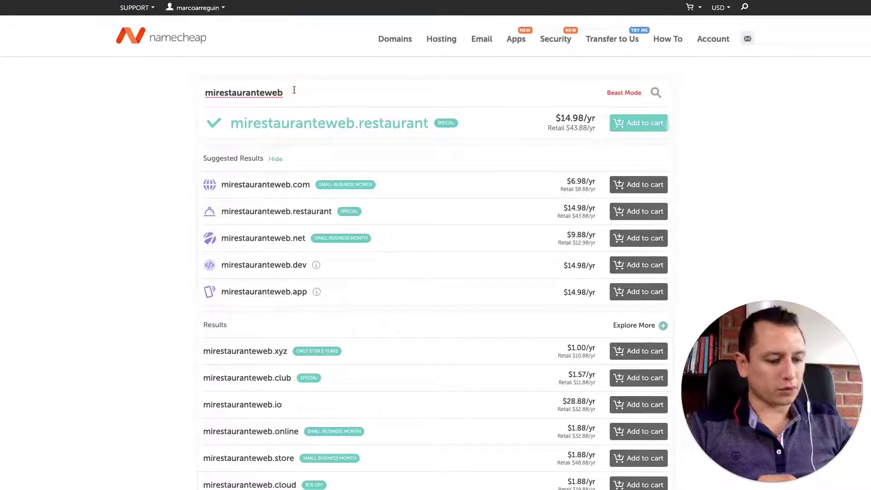
text(.com)
key(Return)
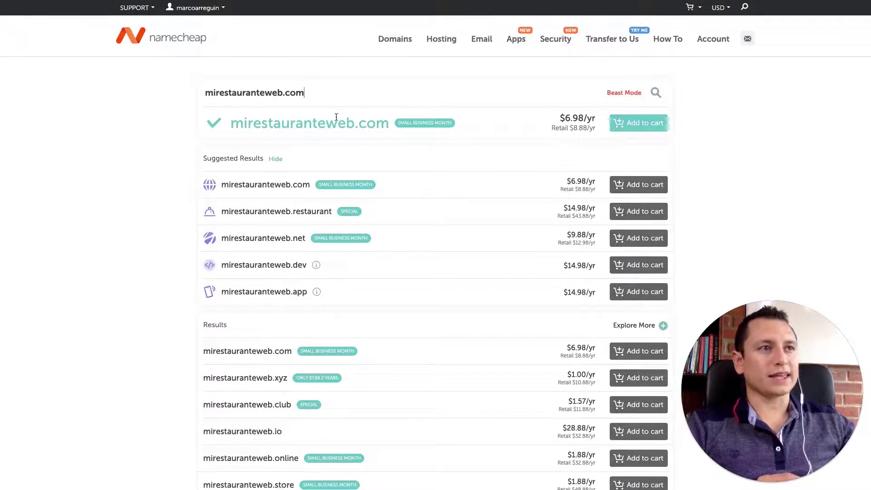
Add mirestauranteweb.com to the cart and review the WhoisGuard entry in the cart
click(620, 123)
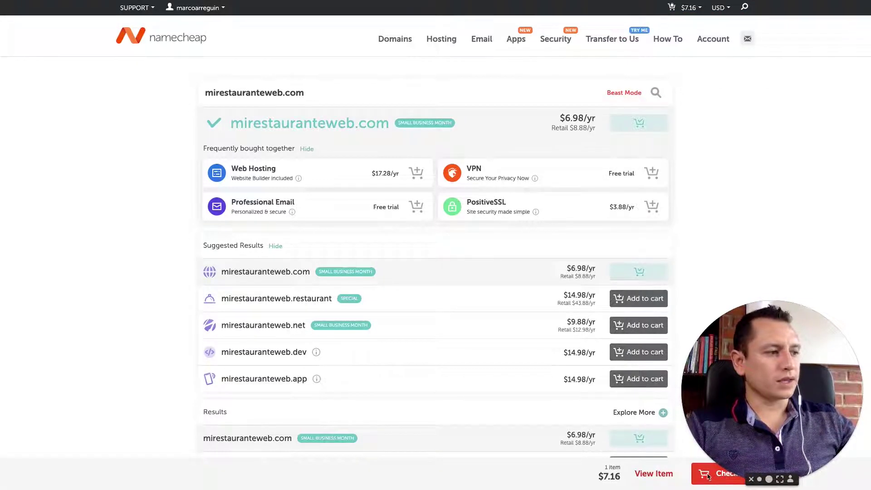
mouse_move(685, 13)
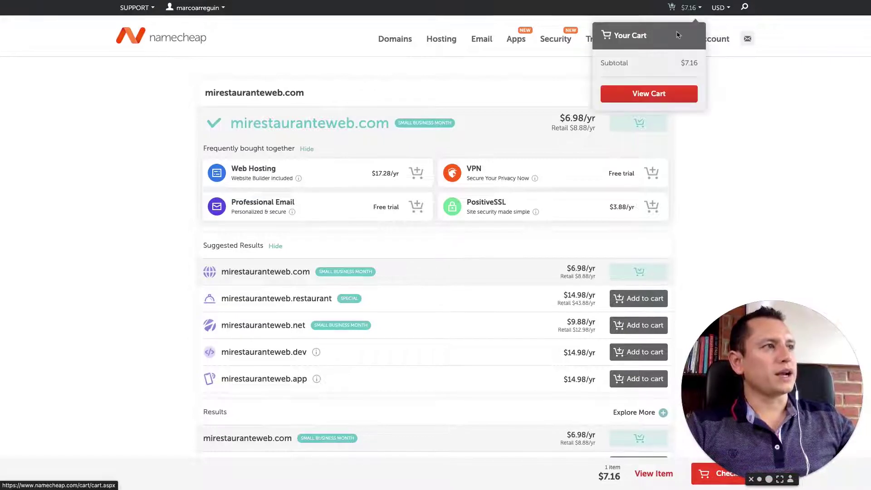
click(657, 95)
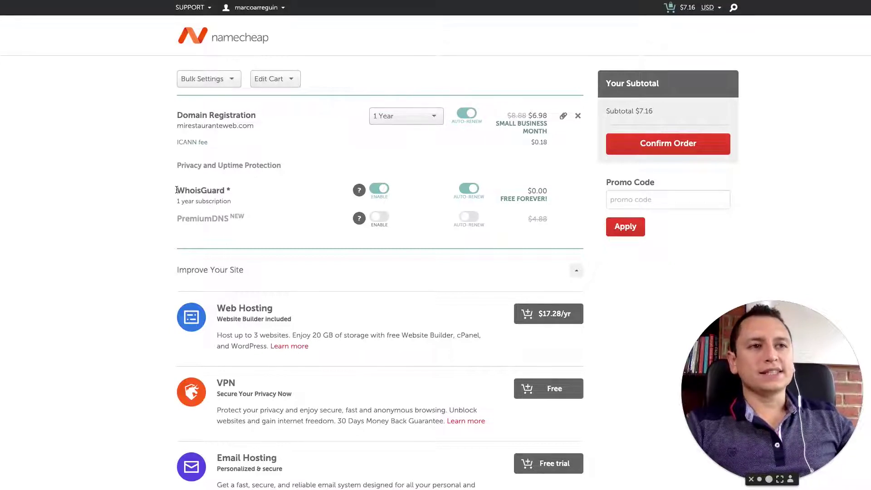
drag(178, 188, 225, 189)
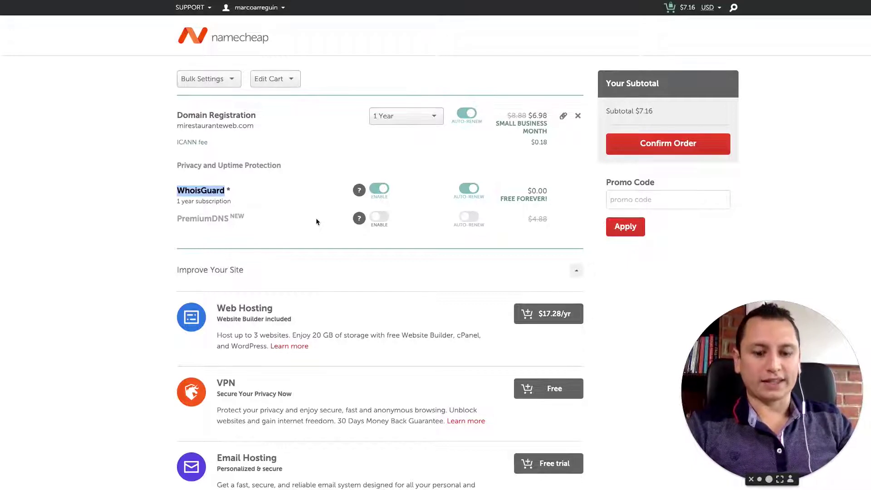
Switch to the WHOIS Lookup site and look up the record of mexaki.com
key(ctrl+Tab)
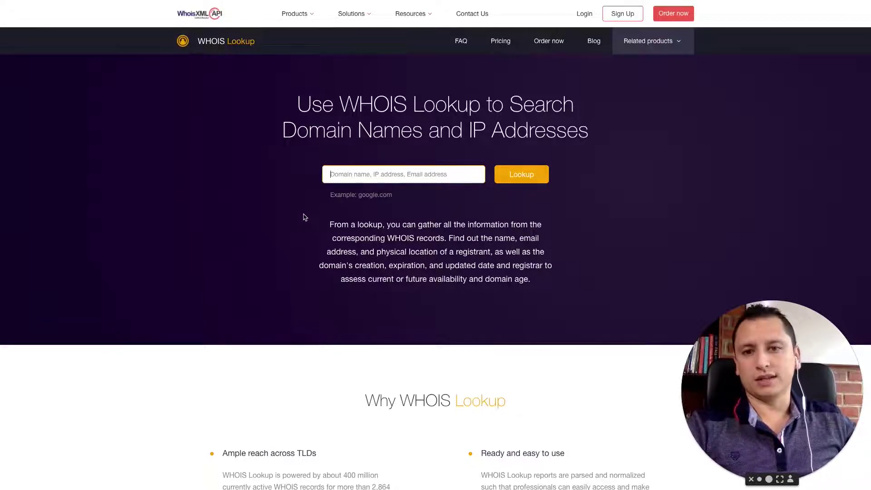
click(186, 23)
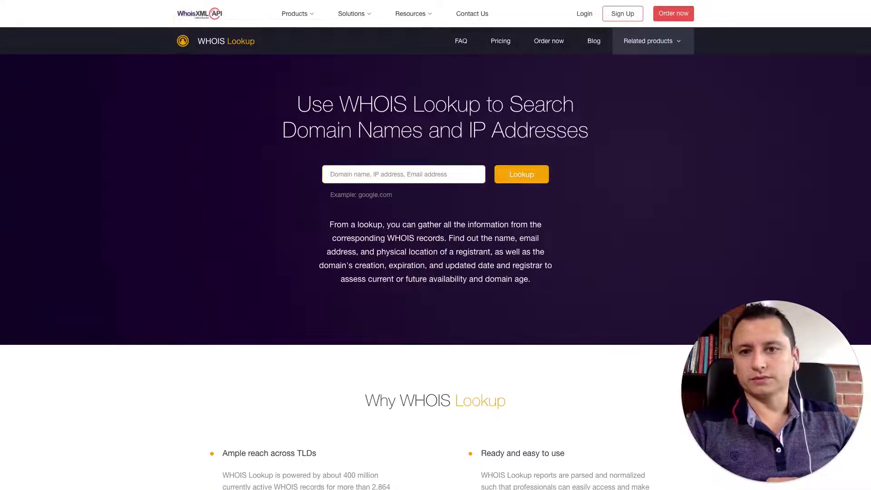
click(40, 33)
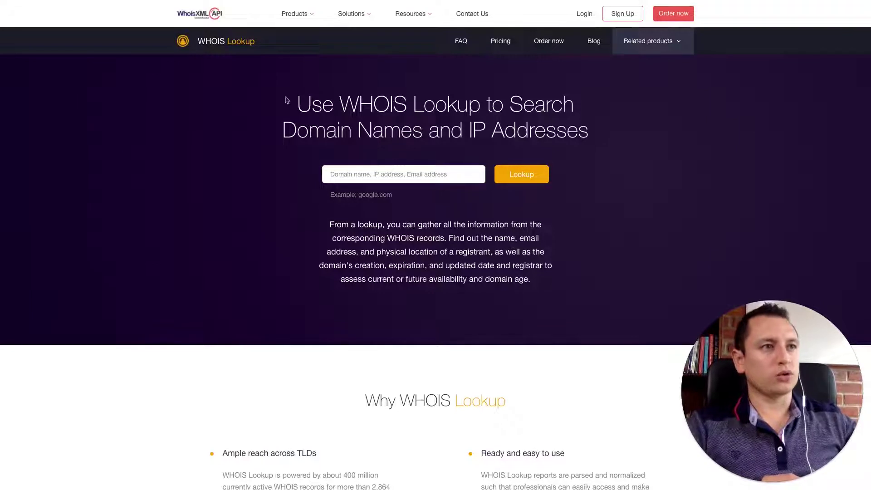
click(382, 171)
text(mexaki.com)
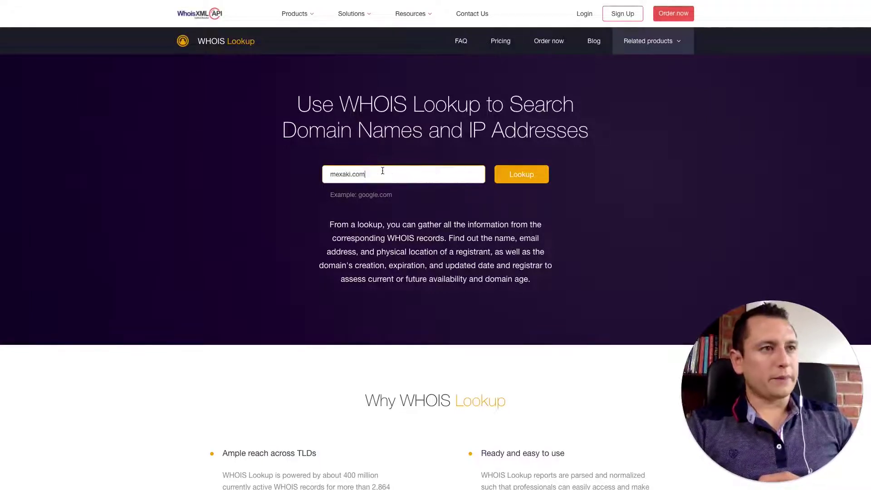
click(537, 179)
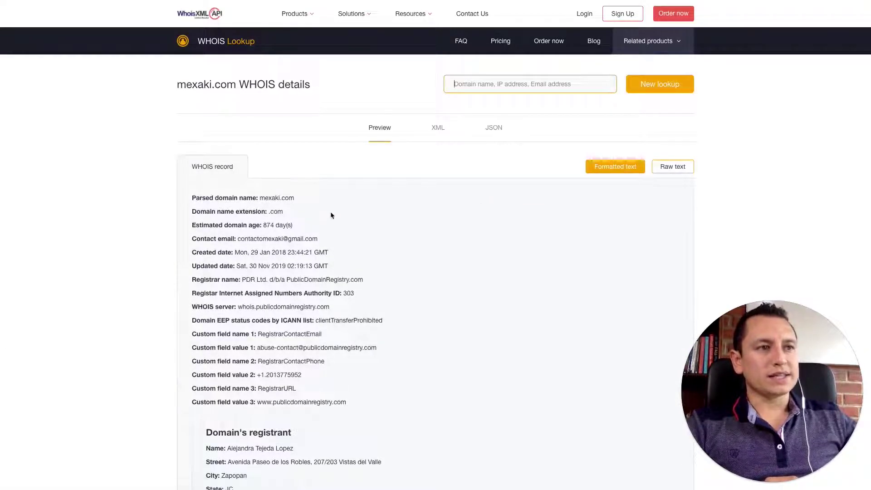
Examine the domain's registrant and administrative contact details in the mexaki.com WHOIS record
scroll(292, 235, down, 5)
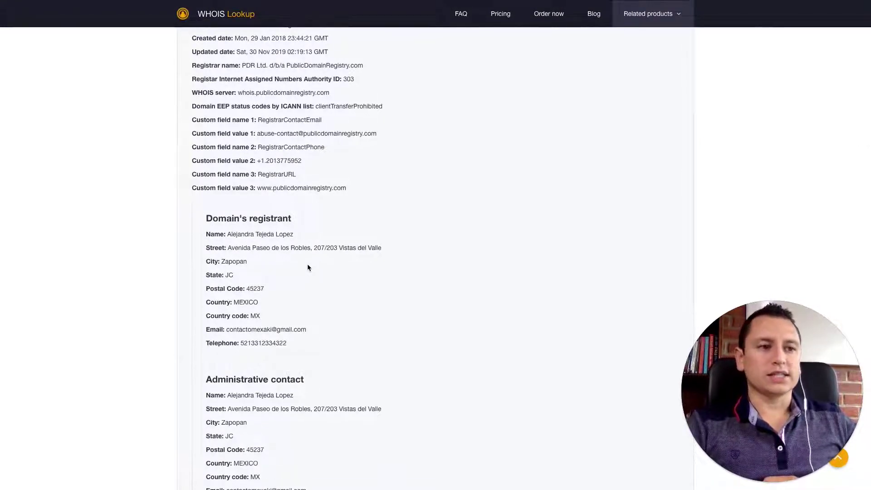
scroll(308, 267, down, 1)
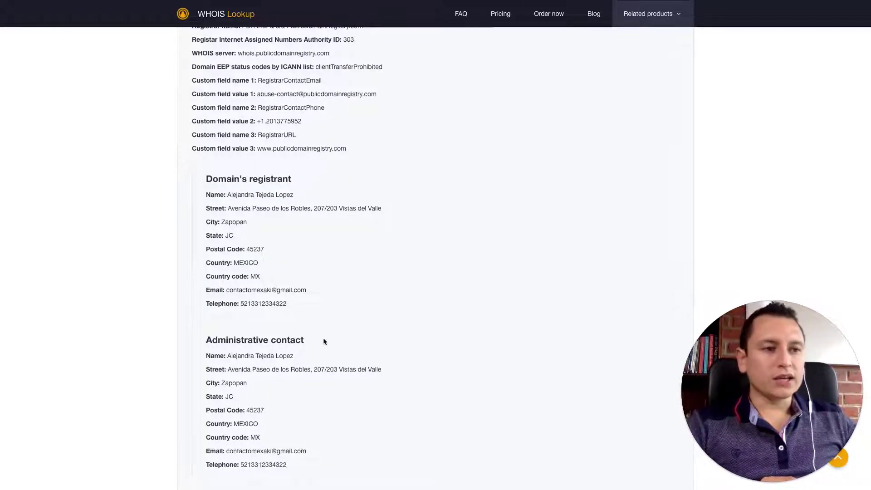
scroll(324, 341, down, 1)
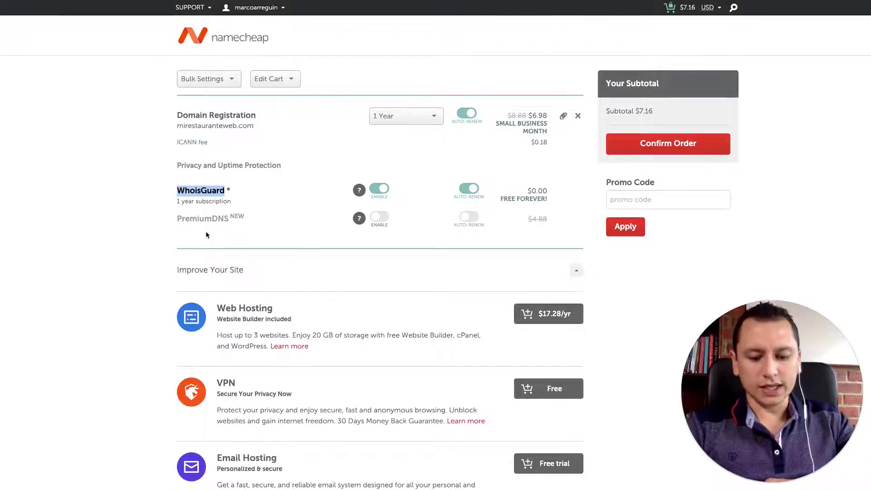
key(ctrl+Tab)
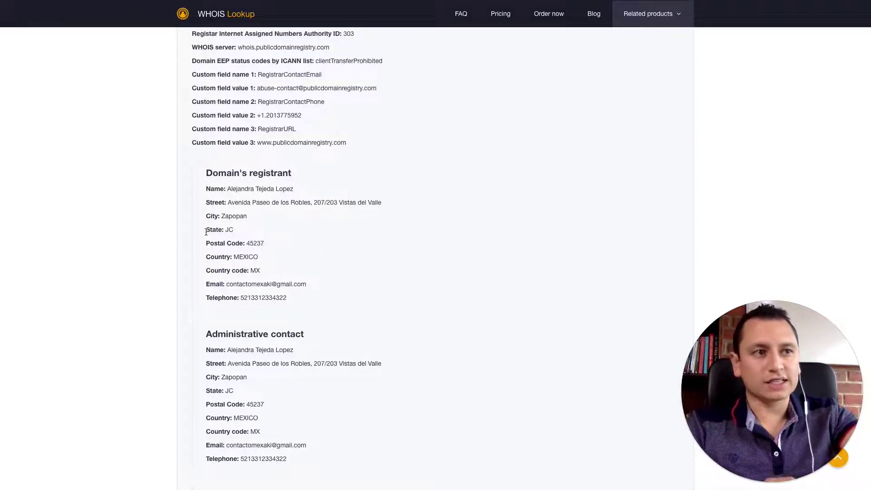
Return to the Namecheap cart and confirm the order for mirestauranteweb.com
key(ctrl+shift+Tab)
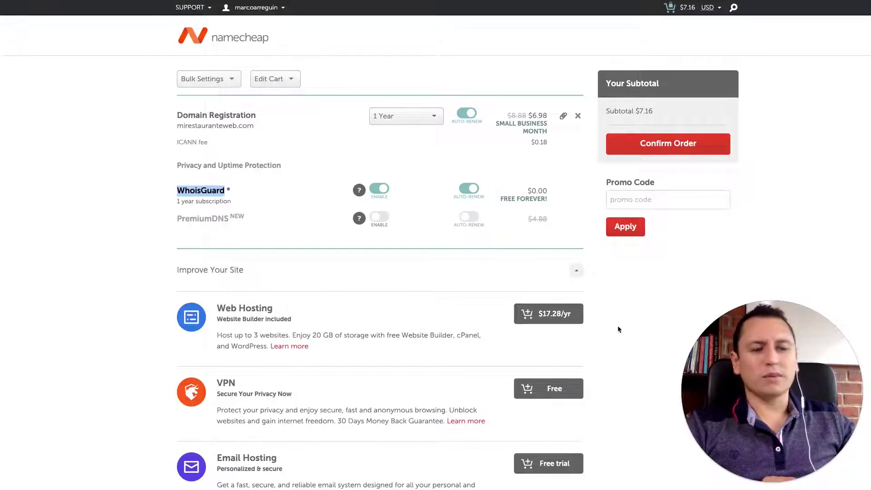
click(673, 147)
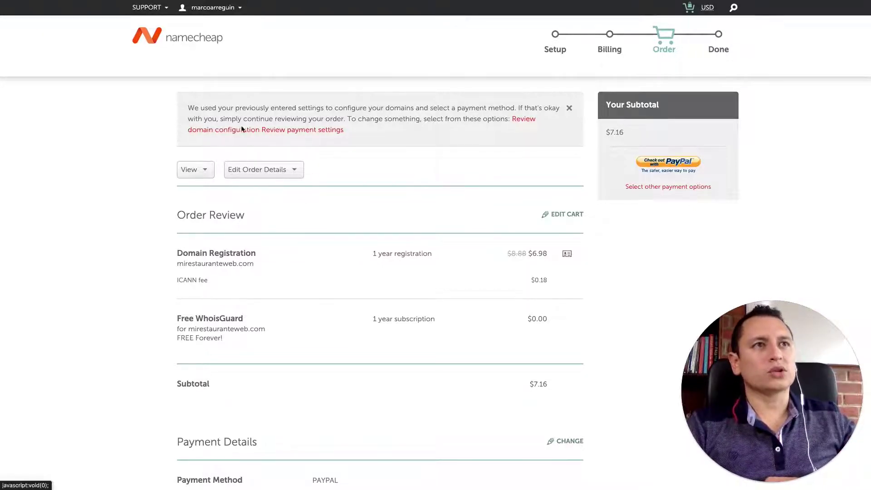
Go to the account dashboard and open the management page of mirestauranteweb.com
mouse_move(240, 10)
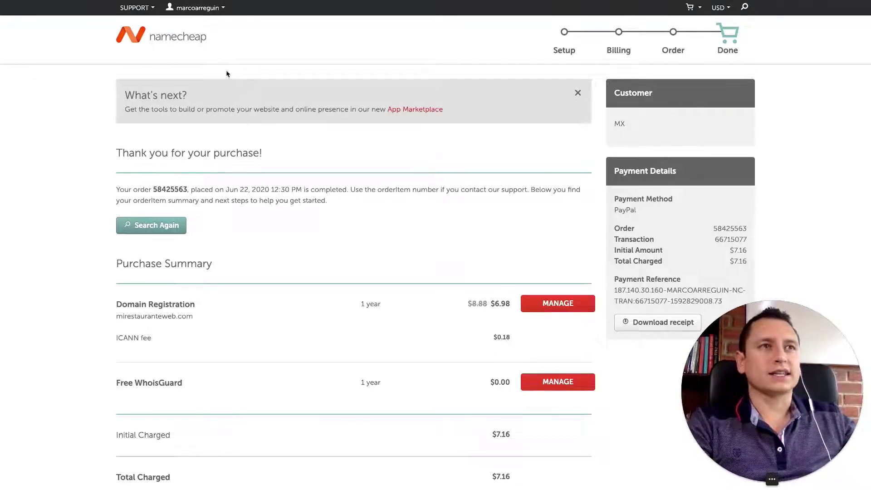
click(218, 14)
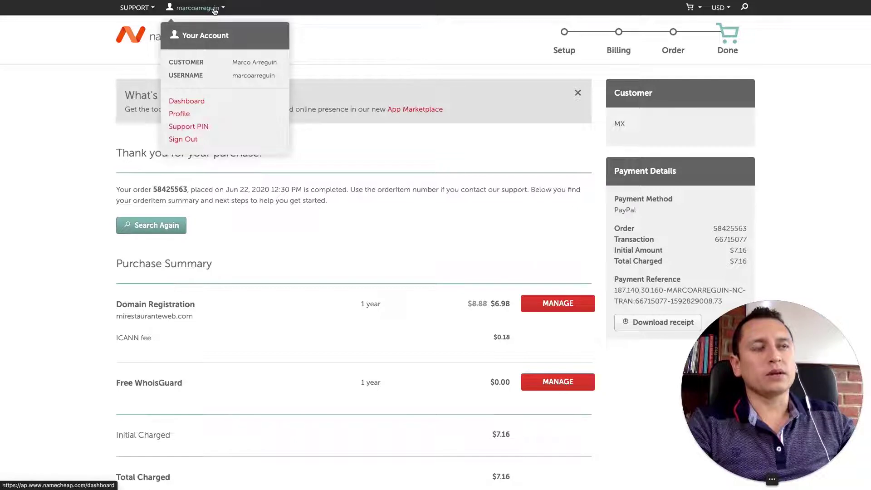
click(200, 104)
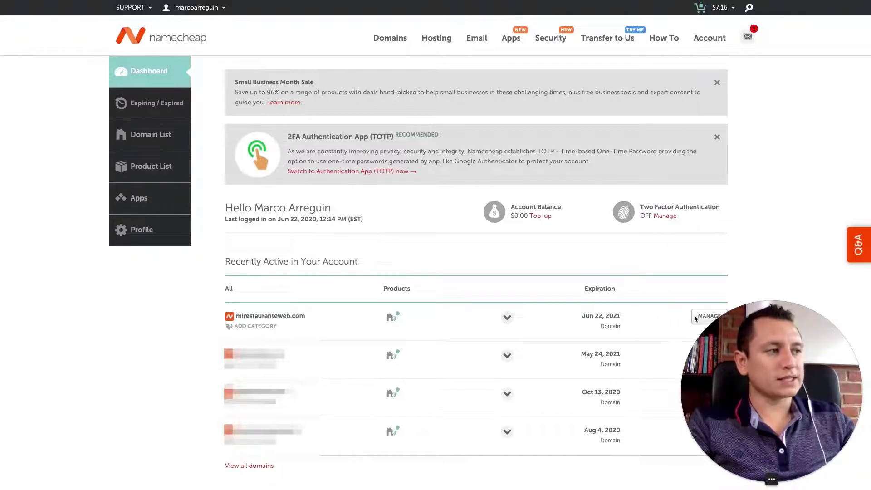
mouse_move(393, 317)
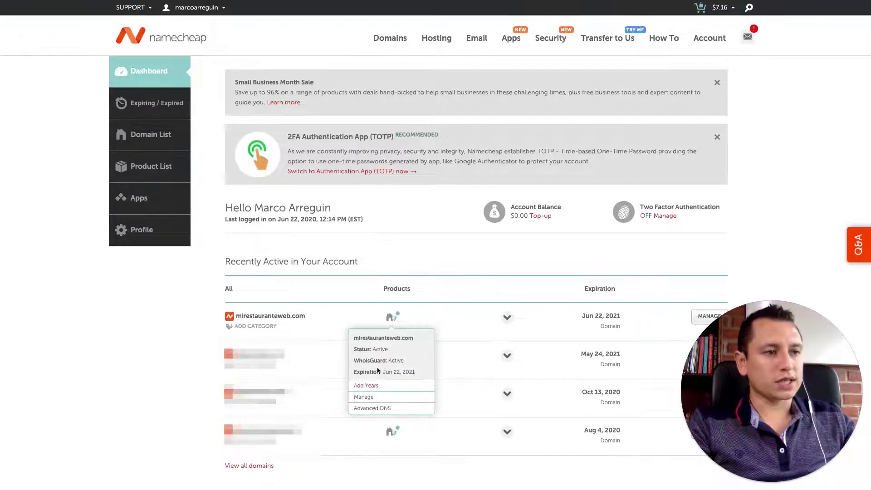
click(368, 398)
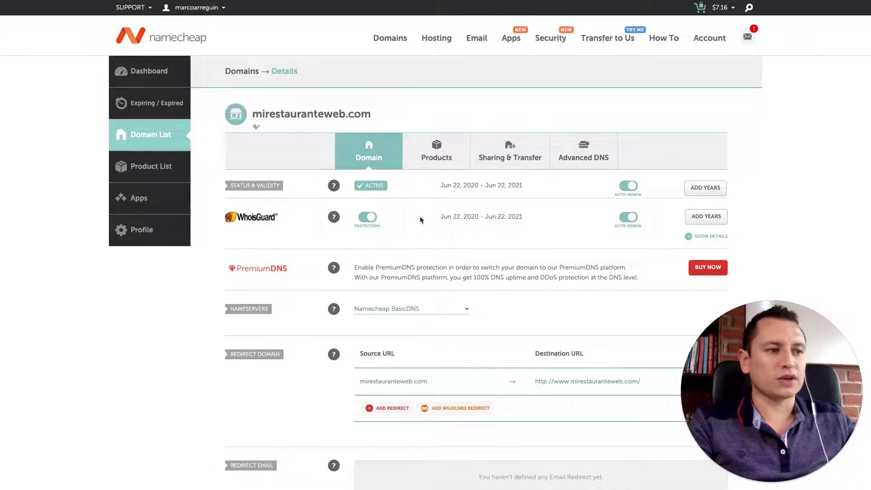
Choose Custom DNS under the domain's nameservers to view the nameserver entry fields
click(466, 309)
click(370, 354)
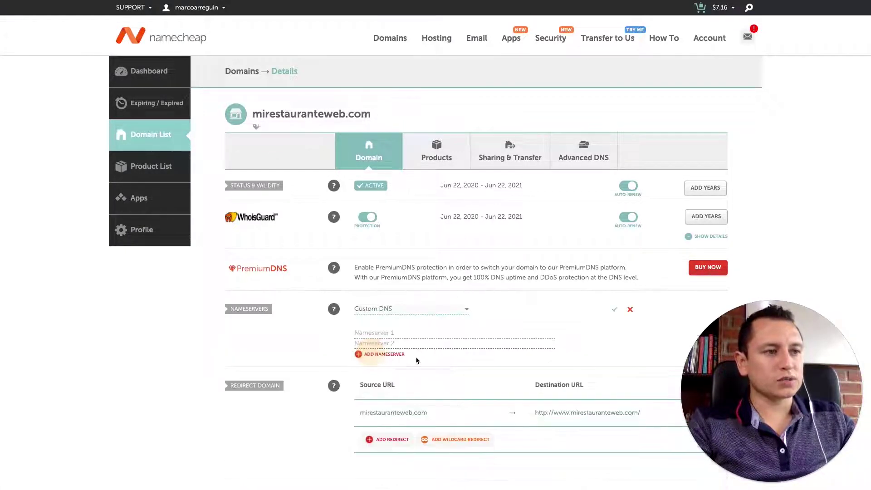
click(417, 333)
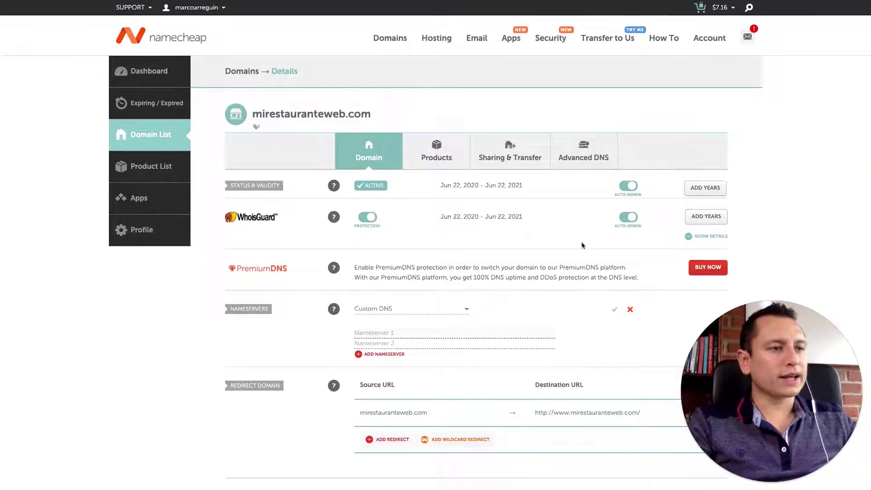
Open the domain's Sharing & Transfer settings and read the Transfer Out instructions about the Auth Code
click(509, 159)
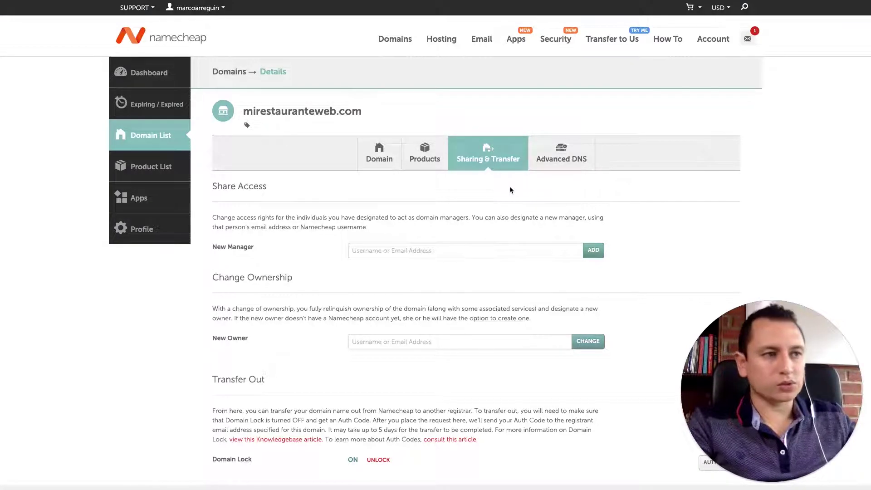
scroll(347, 261, down, 1)
scroll(346, 262, down, 3)
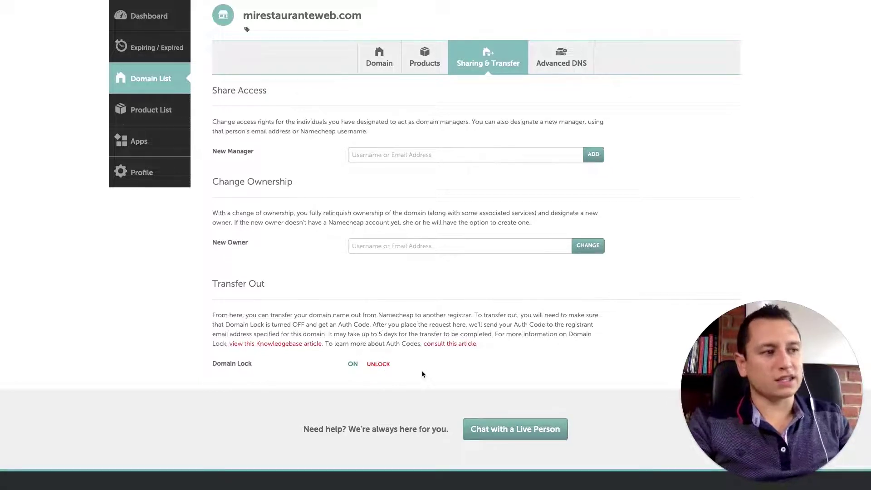
drag(515, 325, 545, 325)
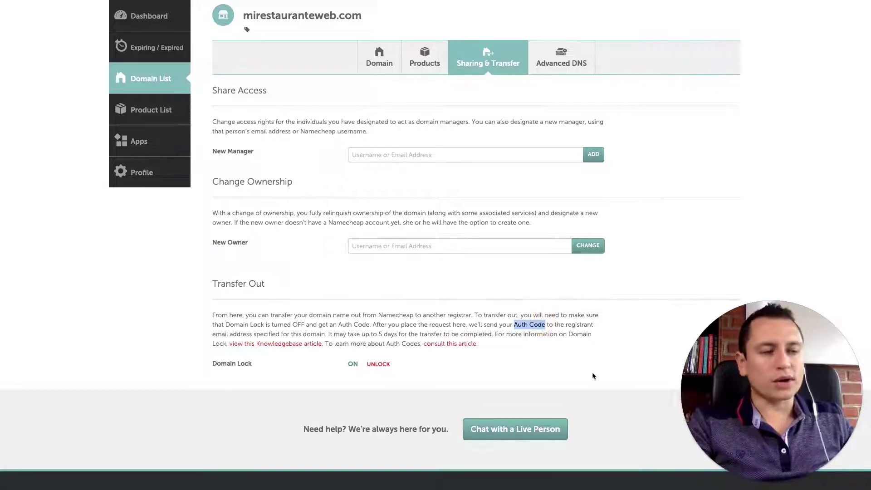